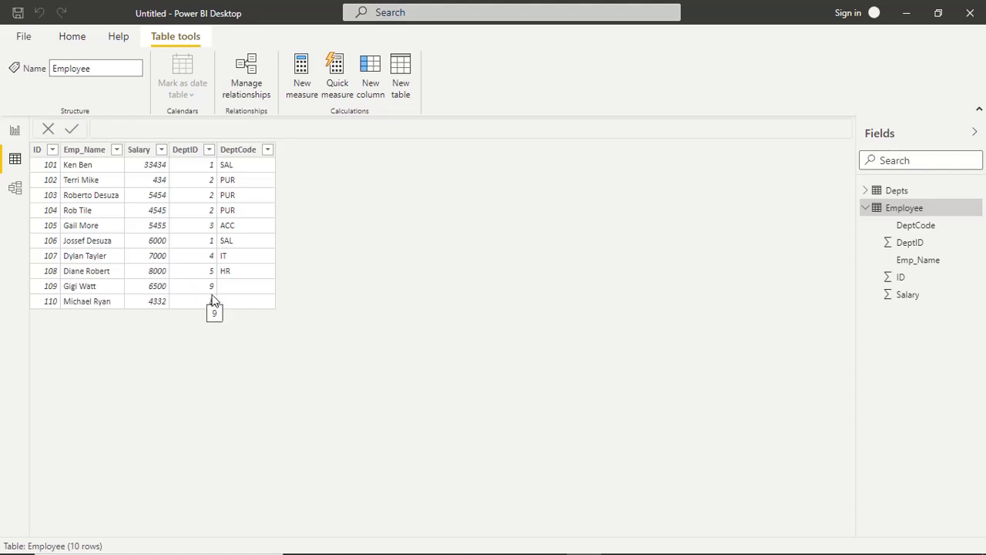
- Check the Depts table's columns, then add a calculated column named Dept Name to the Employee table
left_click(894, 191)
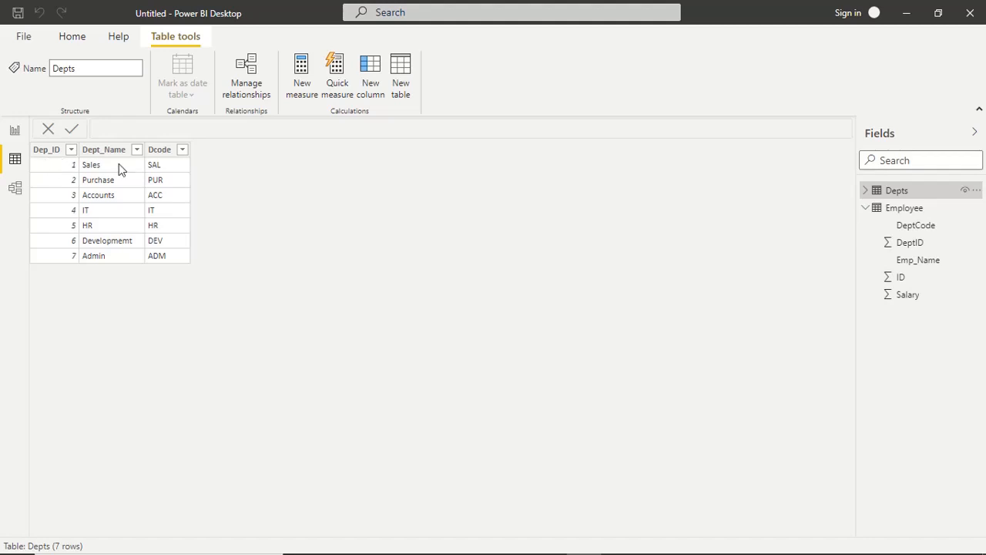
left_click(912, 211)
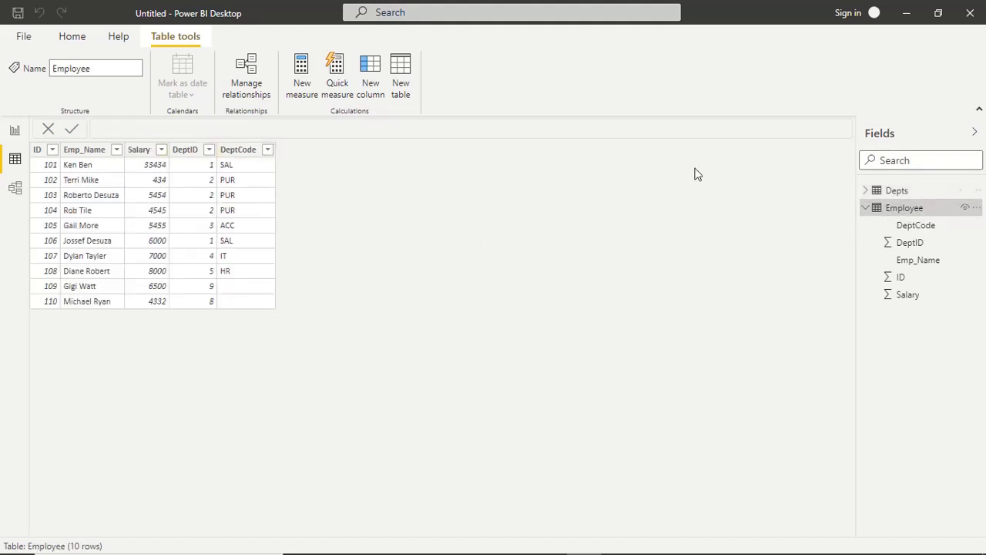
right_click(903, 211)
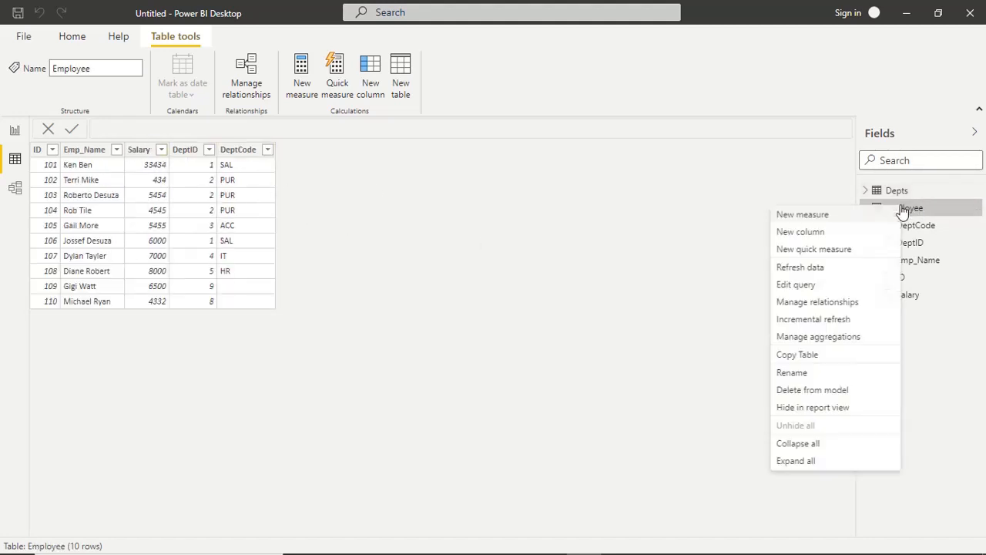
left_click(817, 231)
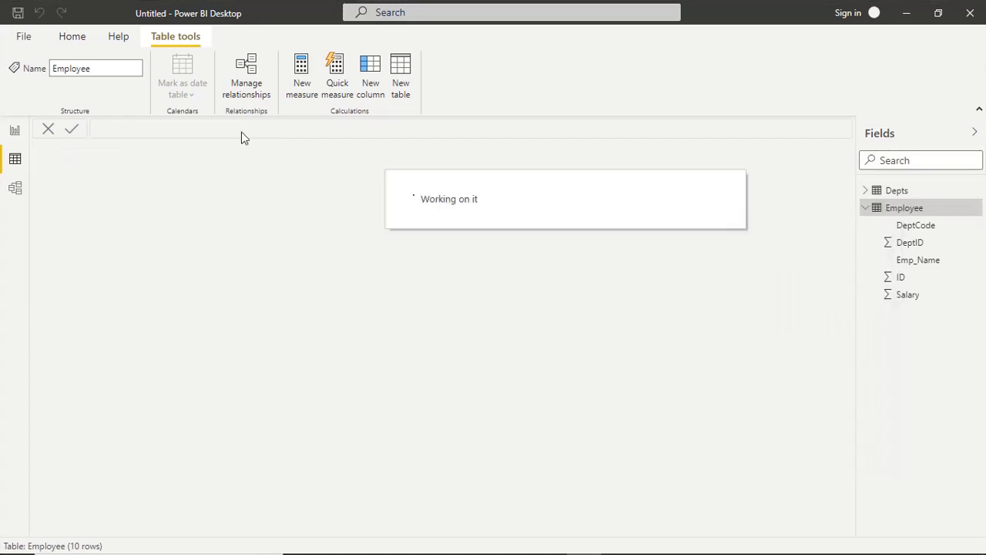
double_click(116, 127)
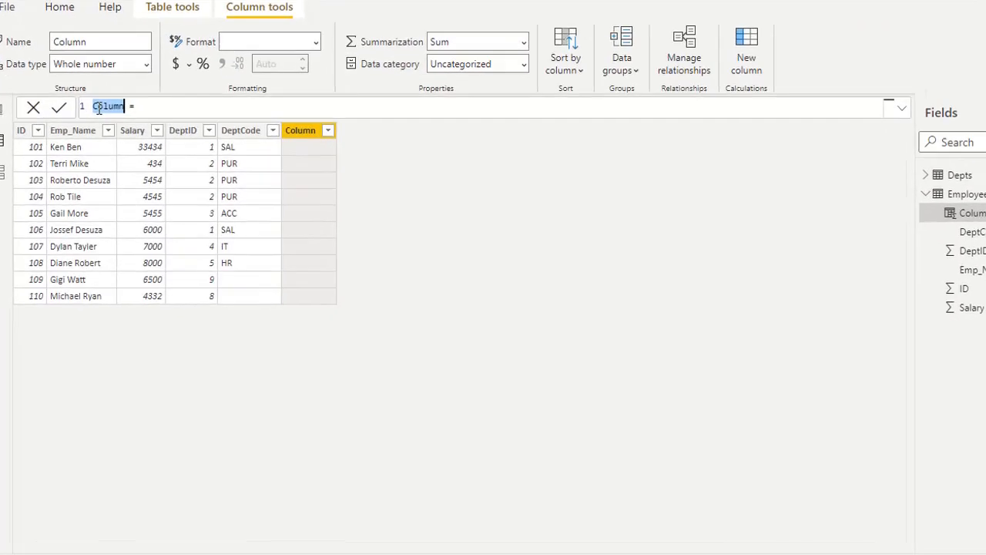
type("Dep")
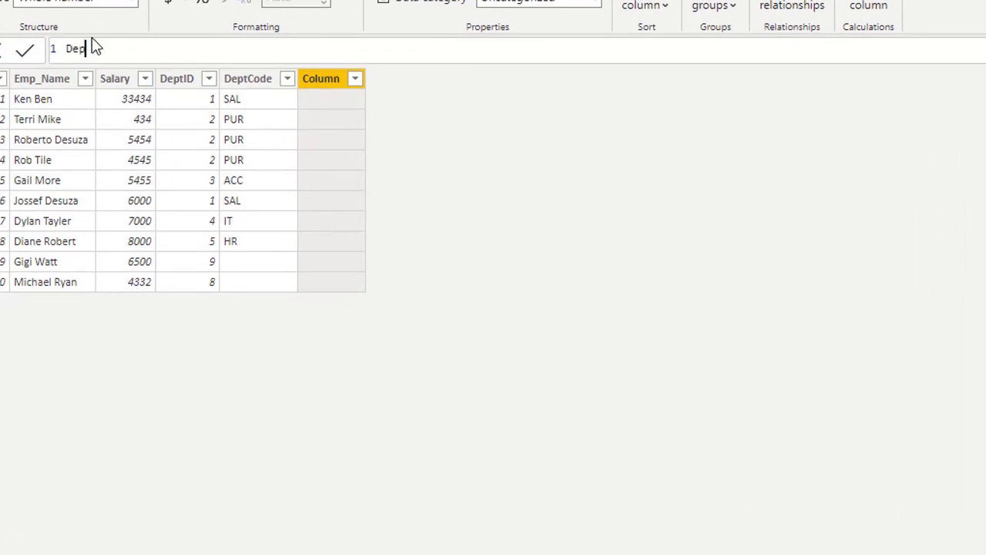
type("t Name =")
left_click(185, 48)
- Define Dept Name as LOOKUPVALUE(Depts[Dept_Name],Depts[Dep_ID],1) and apply the formula
type("LOOK")
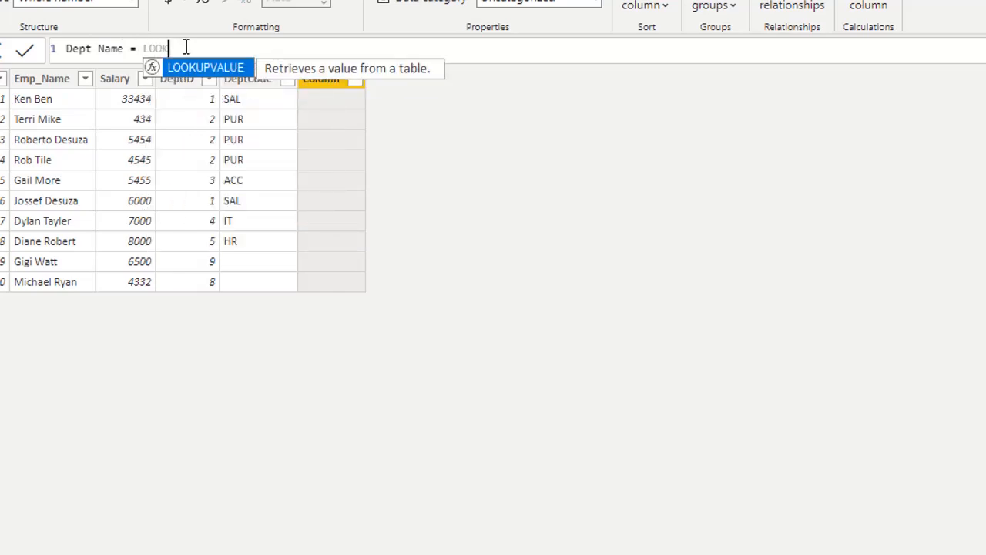
type("UPVALUE")
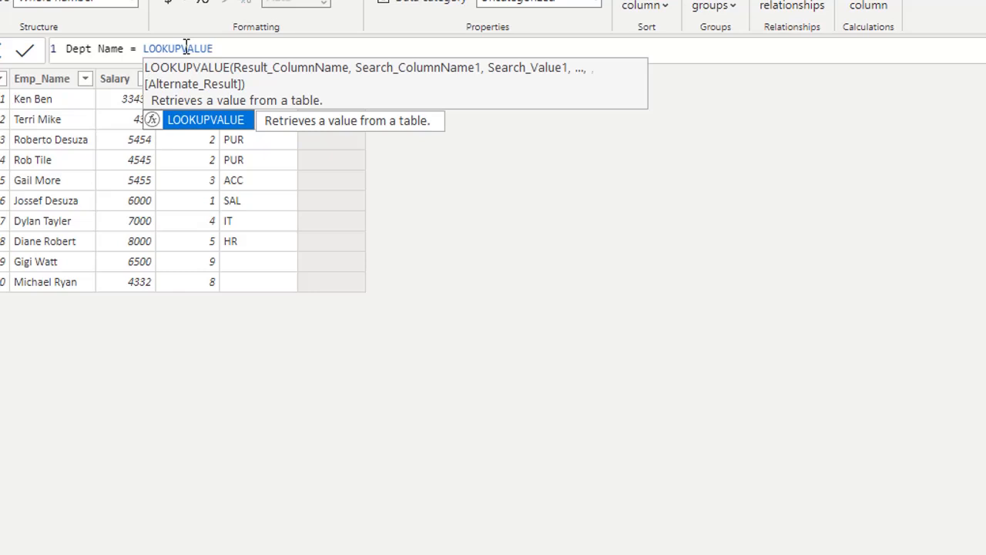
type("(")
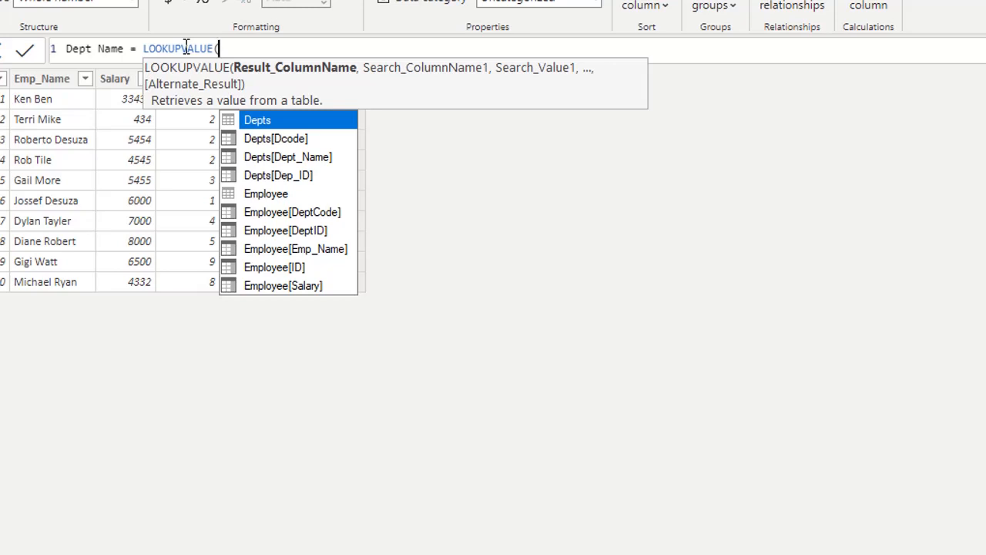
left_click(326, 157)
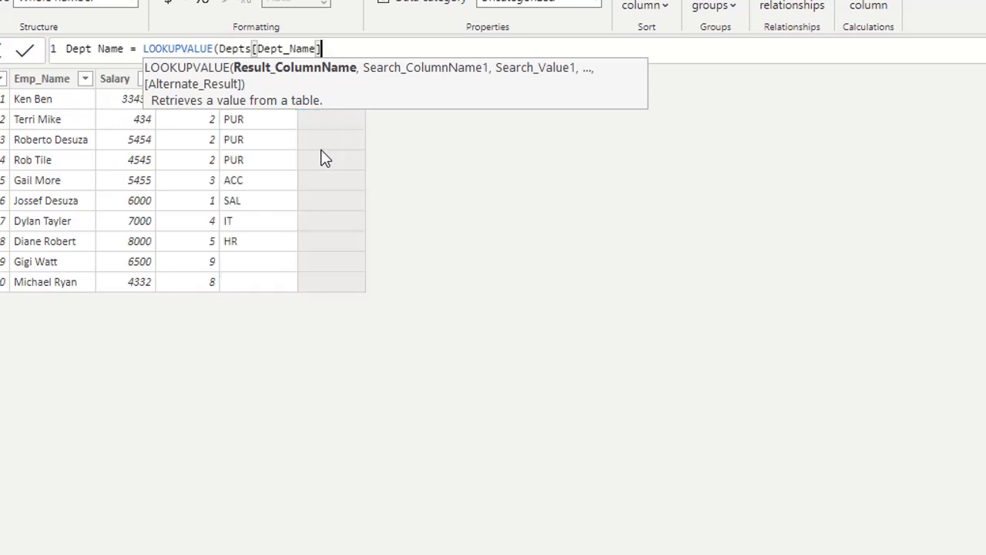
type(",")
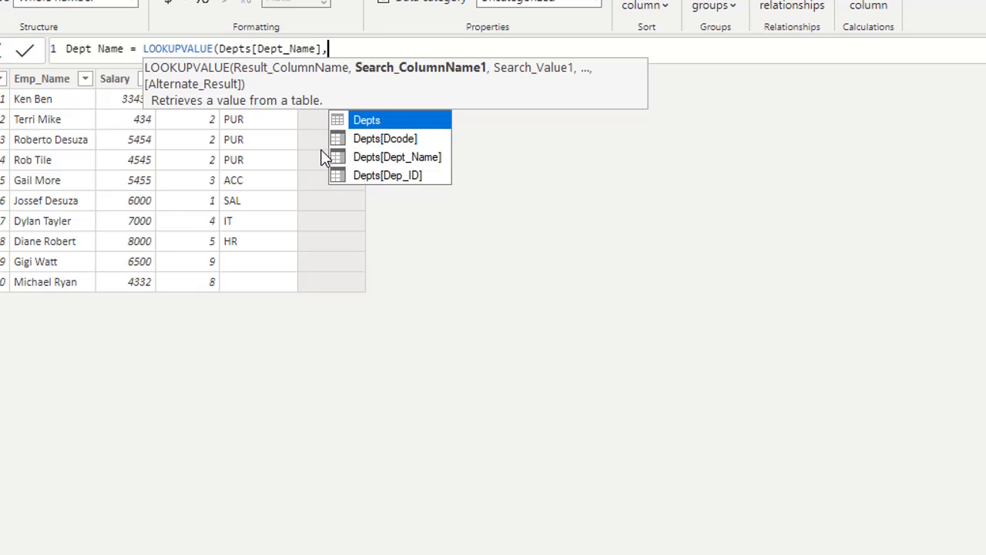
left_click(414, 175)
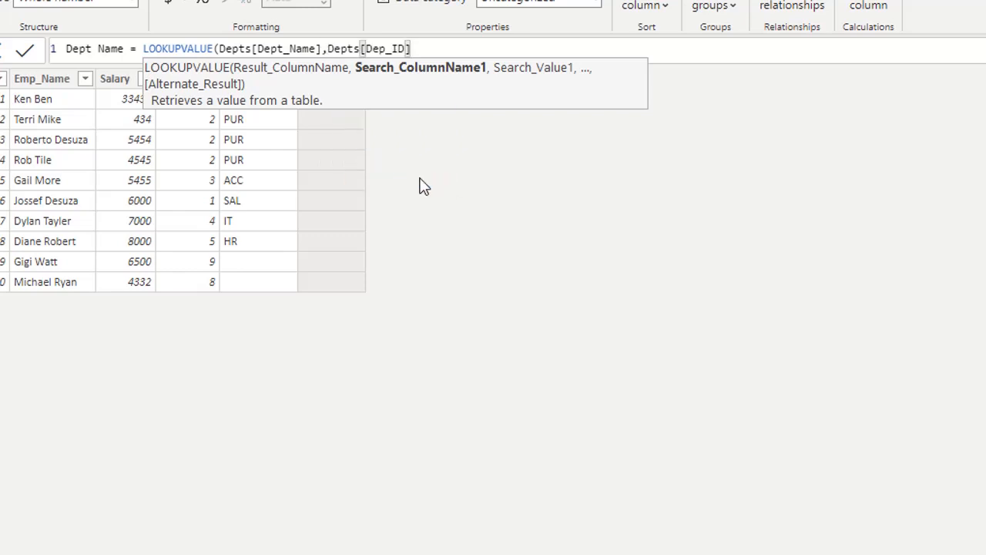
type(",")
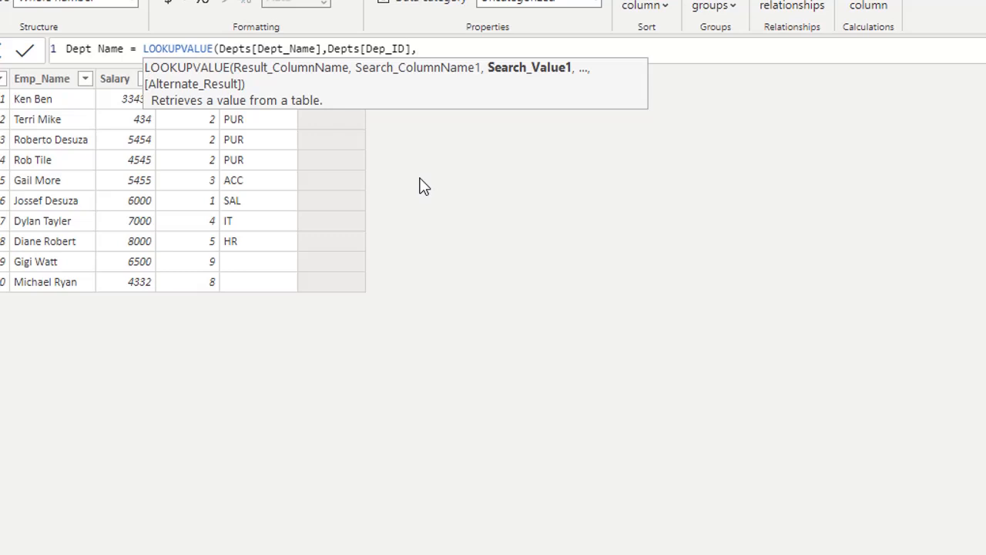
type("1)")
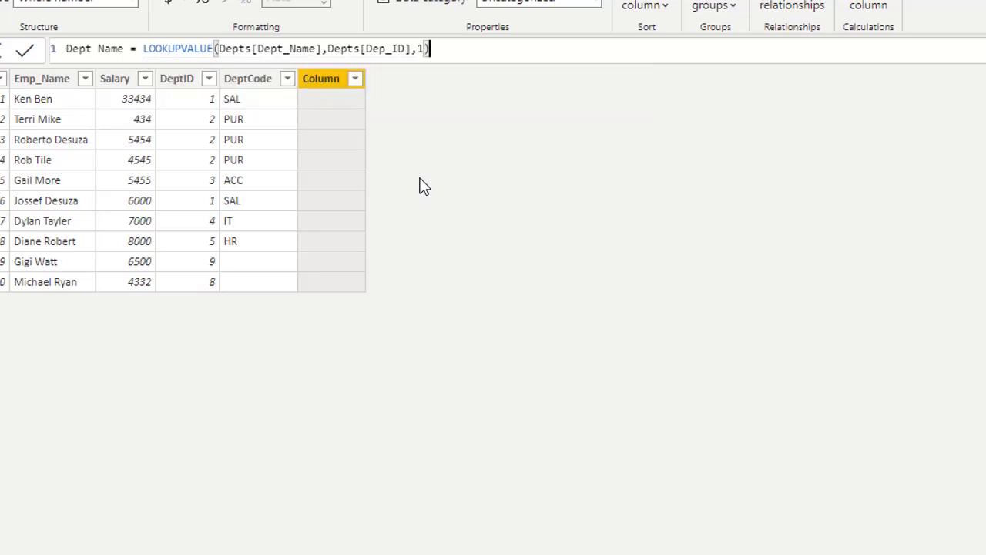
key("Return")
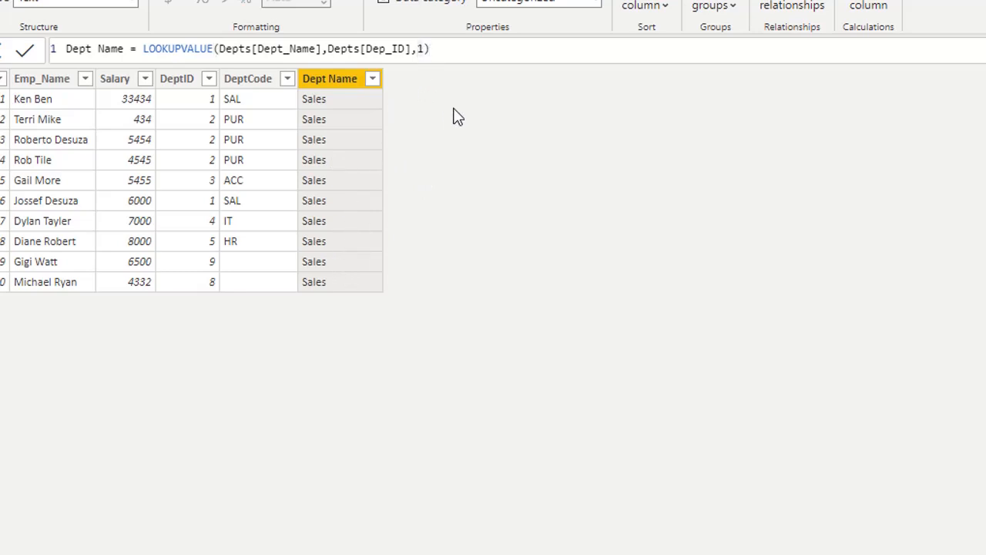
- Try the text "A" as the search value in the Dept Name formula
key("Delete")
type("\"A")
key("Return")
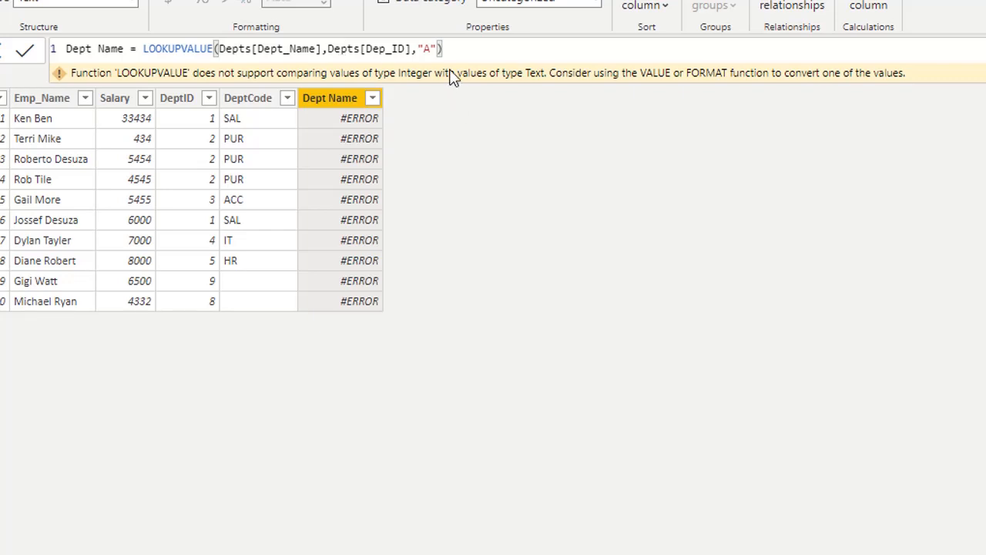
- Replace the search value in the Dept Name formula with Employee[DeptID] and apply it
left_click(429, 49)
key("BackSpace")
key("BackSpace")
type("E")
key("Down")
key("Down")
key("Down")
key("Down")
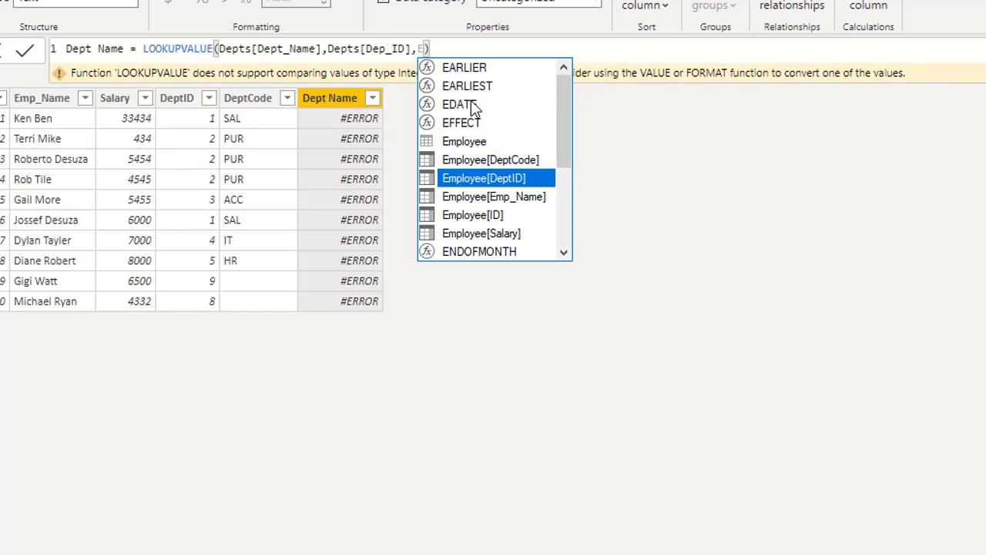
key("Tab")
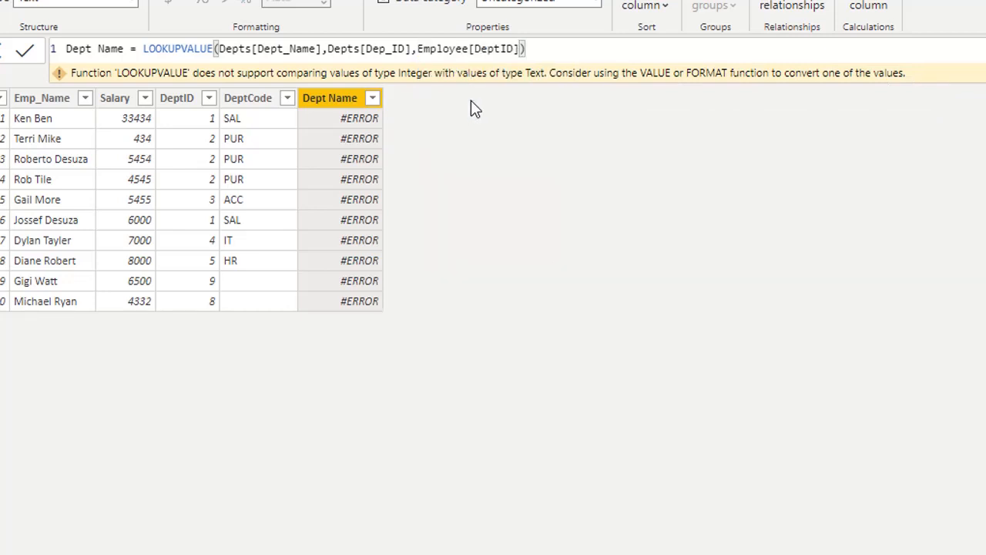
key("Return")
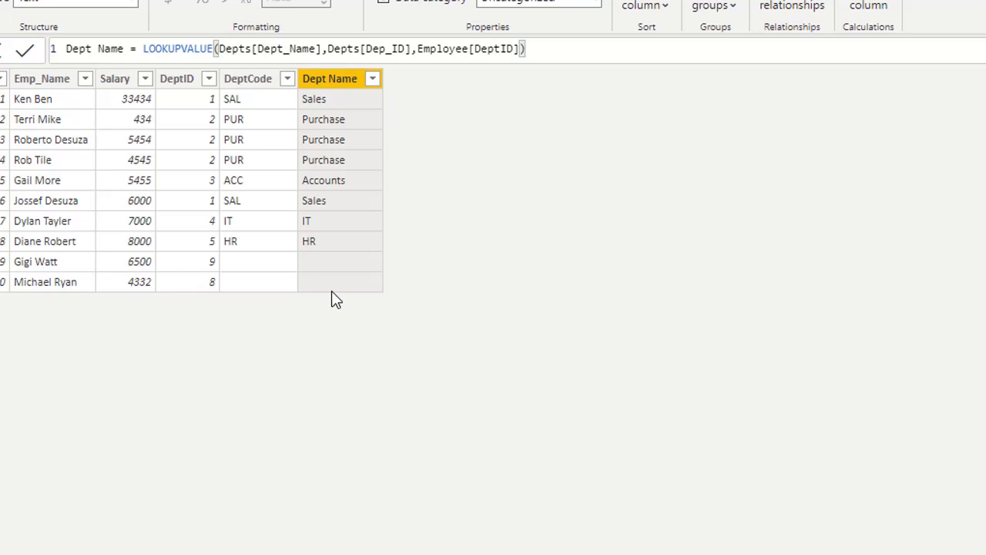
- Add "Not Found" as the alternate result of the Dept Name lookup and apply the formula
left_click(520, 48)
type(",")
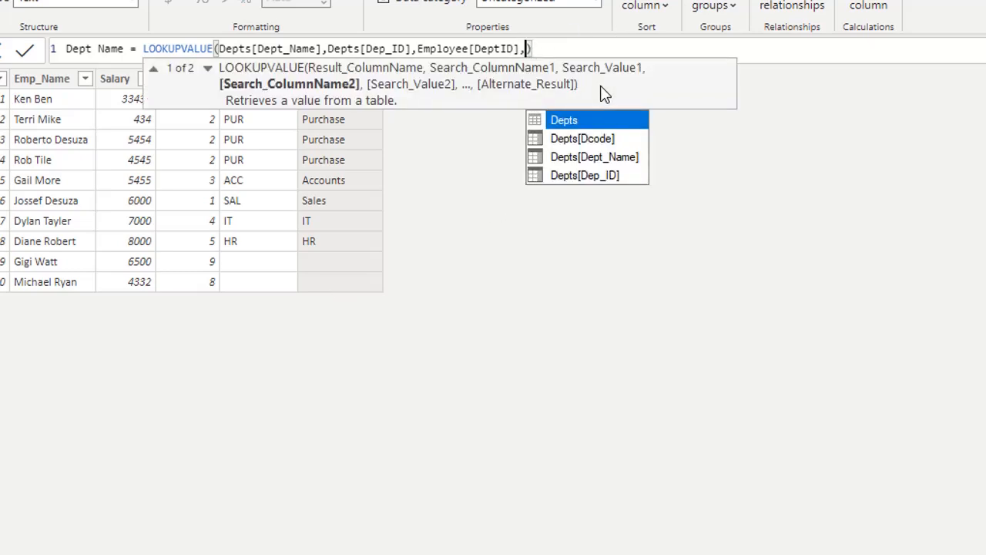
type("\"N")
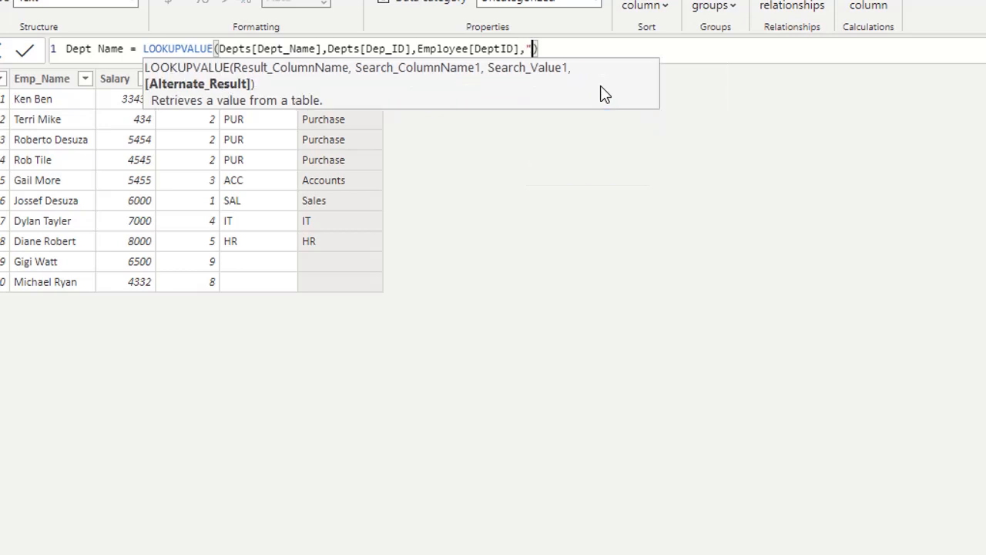
type("\"")
key("Left")
type("Not Fo")
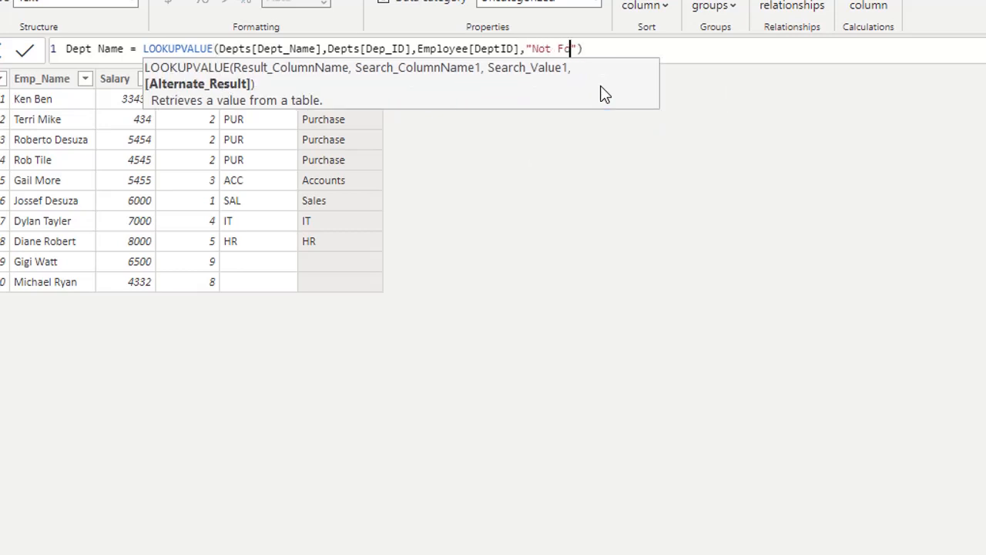
type("und")
key("Return")
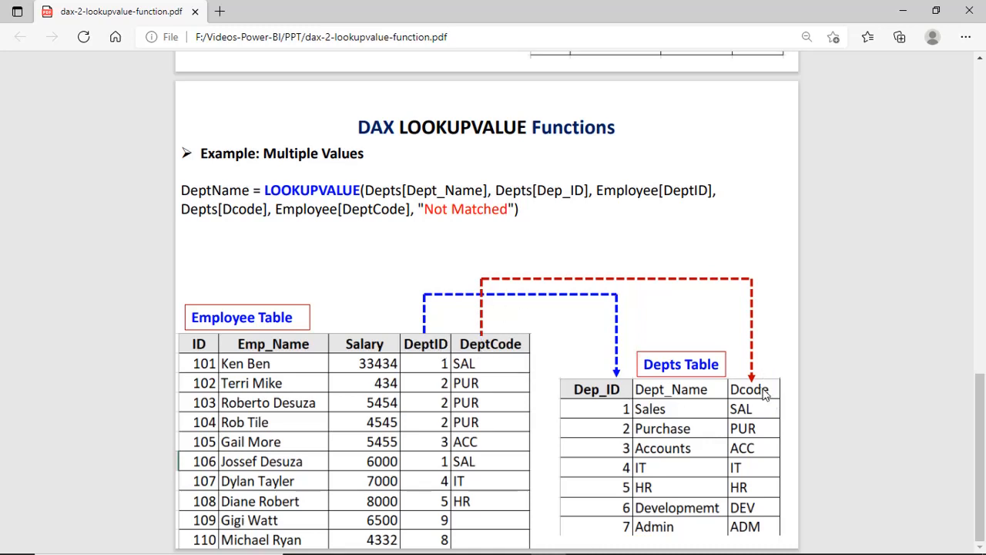
- Examine the multiple-values LOOKUPVALUE example in dax-2-lookupvalue-function.pdf, highlighting the function name and the Depts[Dcode] argument
double_click(300, 187)
left_click(420, 194)
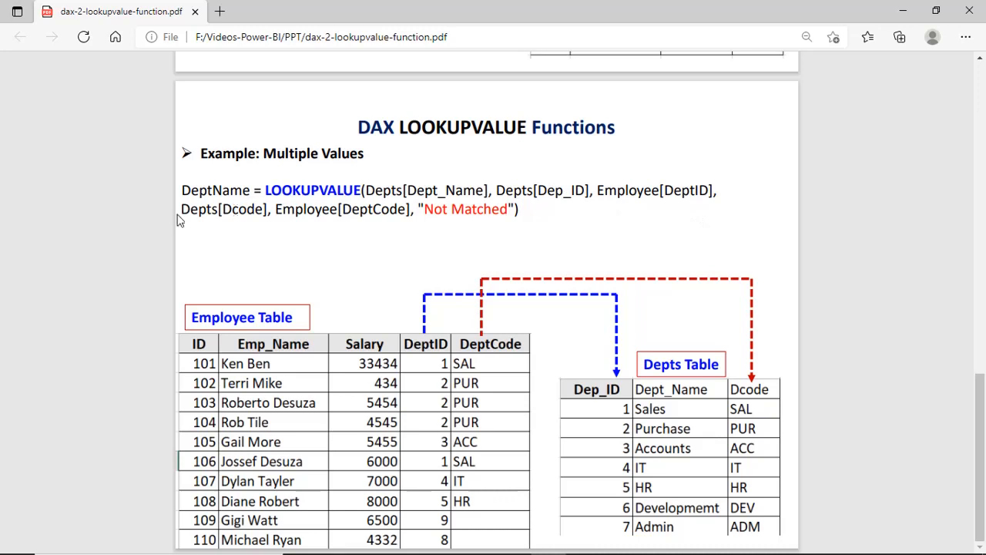
left_click_drag(182, 209, 269, 212)
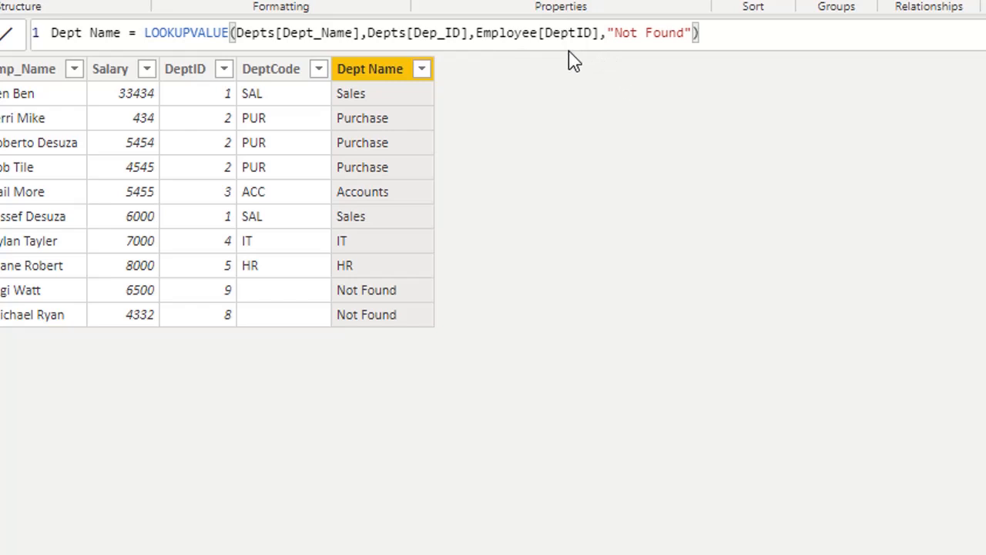
- Insert Depts[Dcode] as the second search column before "Not Found" in the Dept Name formula
left_click(606, 32)
type("D")
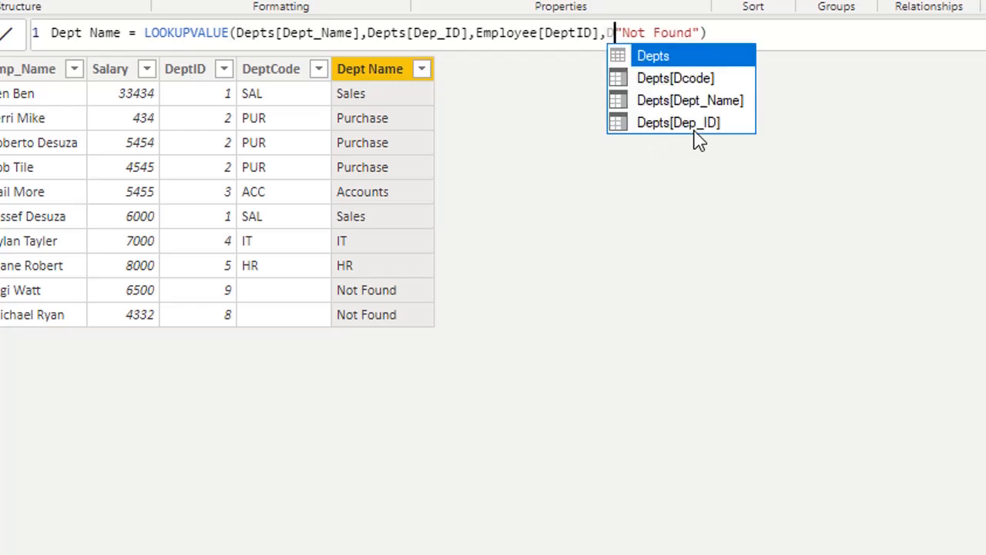
key("Down")
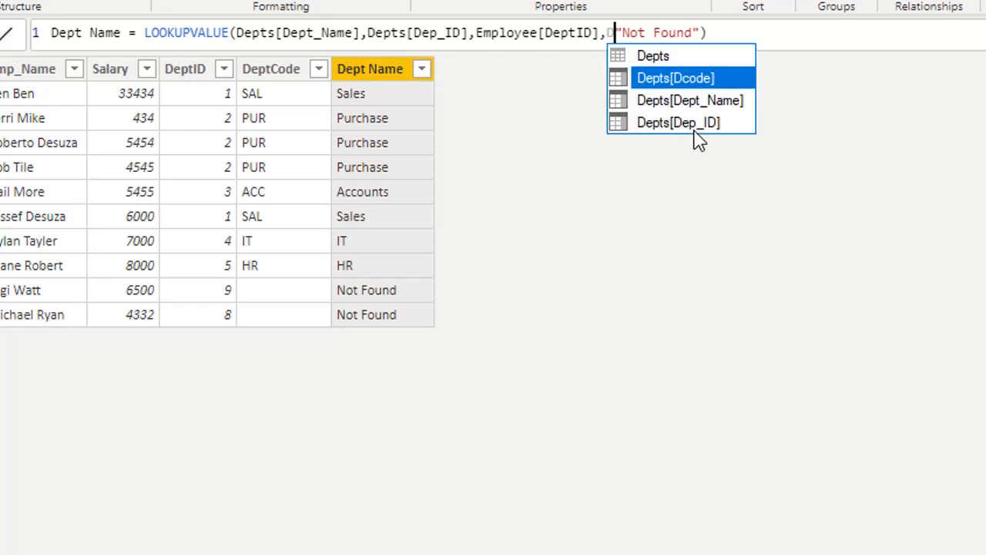
key("Tab")
type(",")
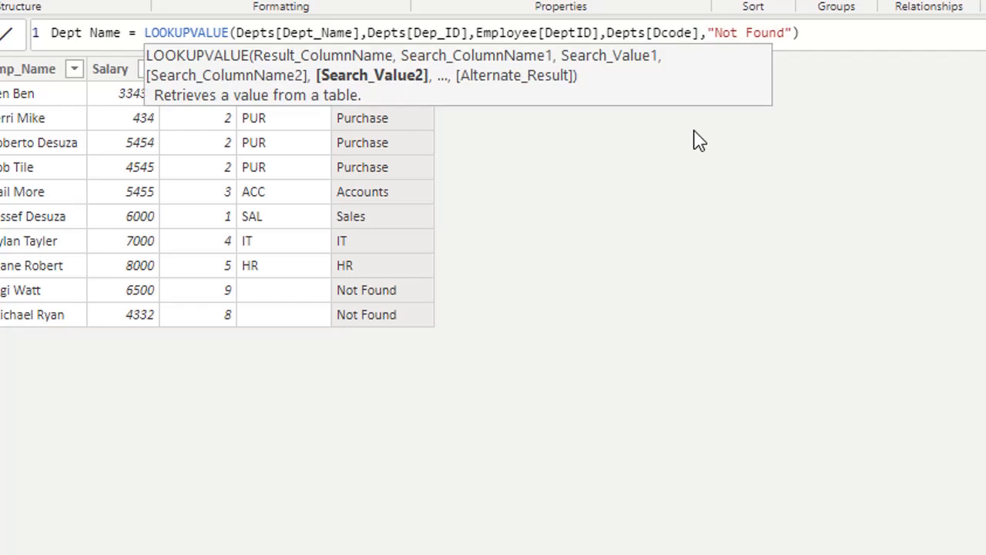
- Set Employee[DeptCode] as the second search value in the Dept Name formula and apply it
type("E")
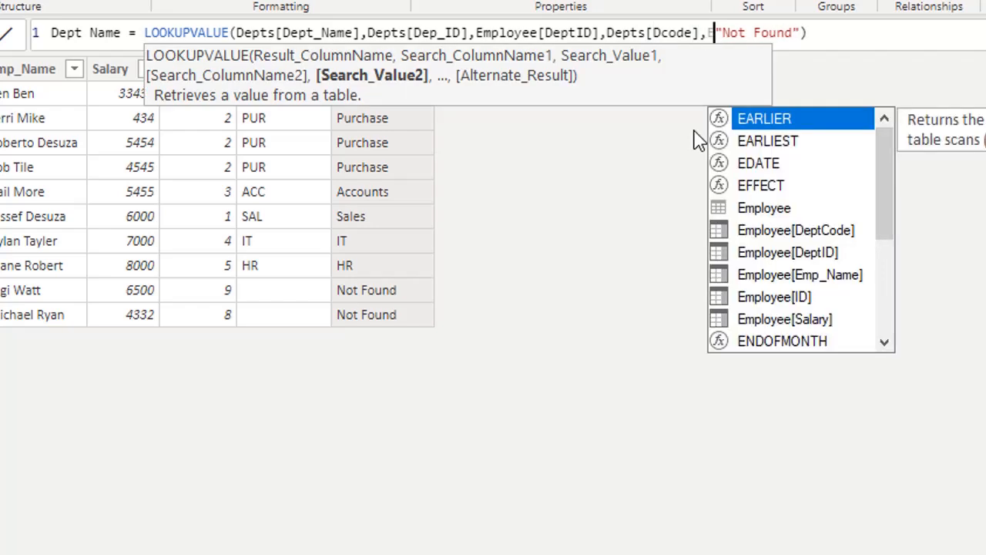
key("Down")
key("Down")
key("Down")
key("Down")
key("Down")
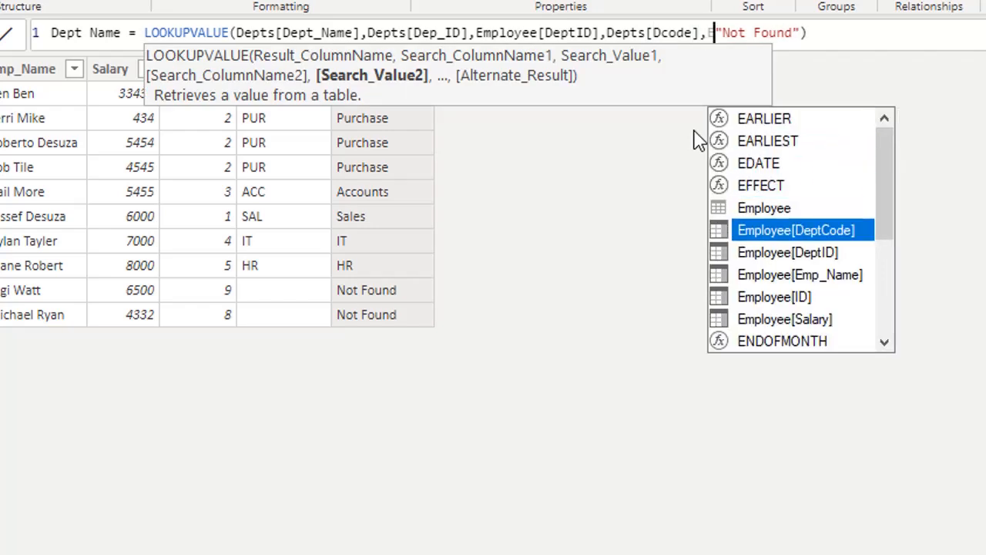
key("Tab")
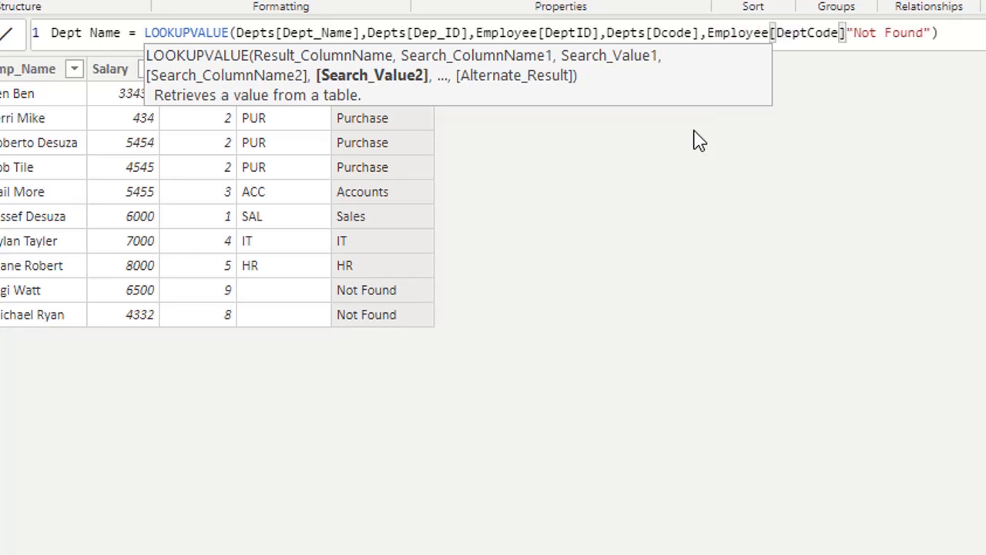
type(",")
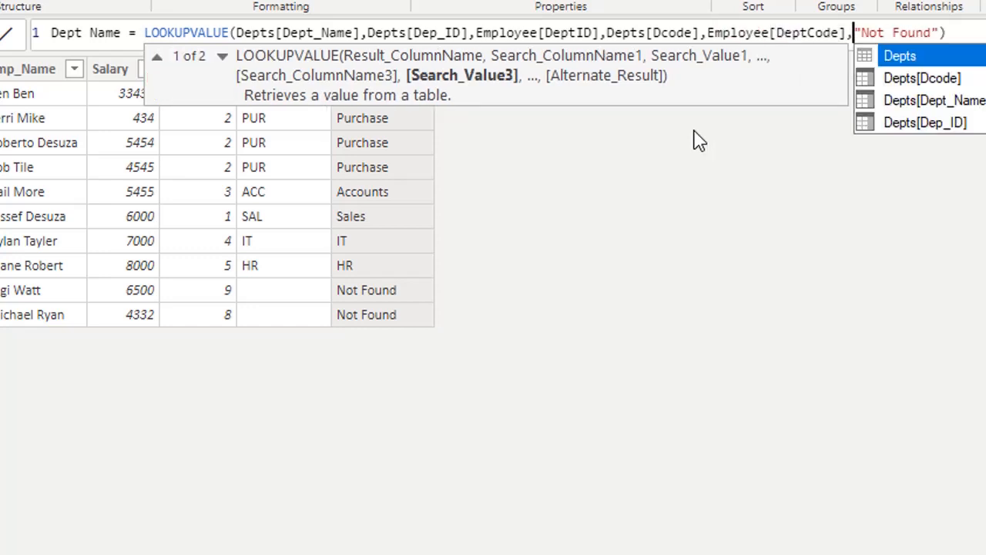
key("Return")
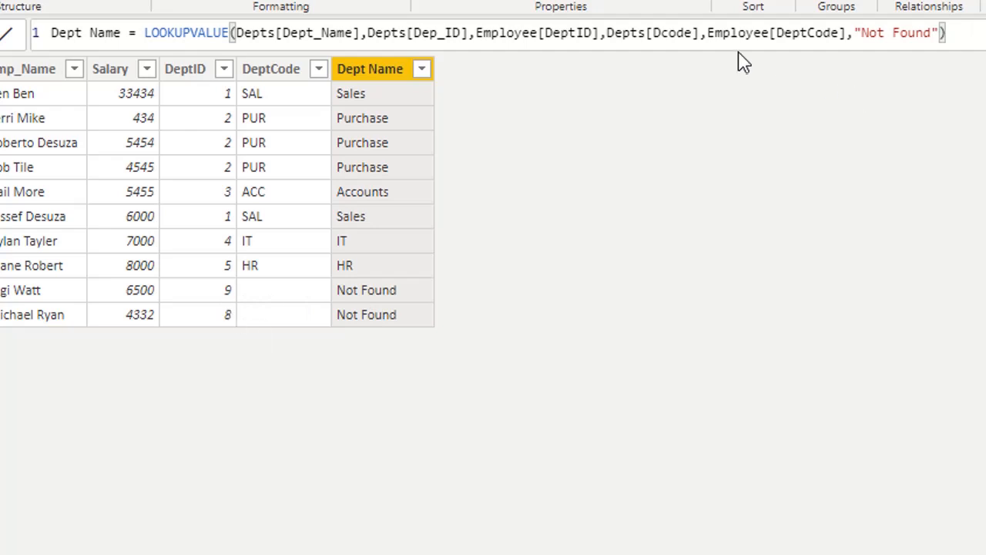
- Replace Employee[DeptCode] in the Dept Name formula with the text "ABC" and apply it
left_click(707, 33)
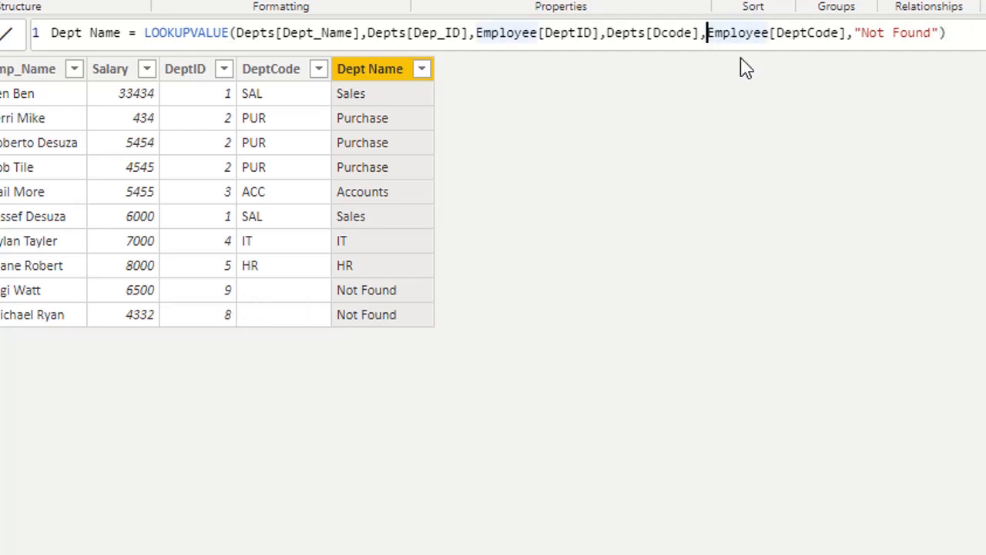
key("Delete")
key("Delete")
key("Delete")
key("Delete")
key("Delete")
key("Delete")
key("Delete")
key("Delete")
key("Delete")
key("Delete")
key("Delete")
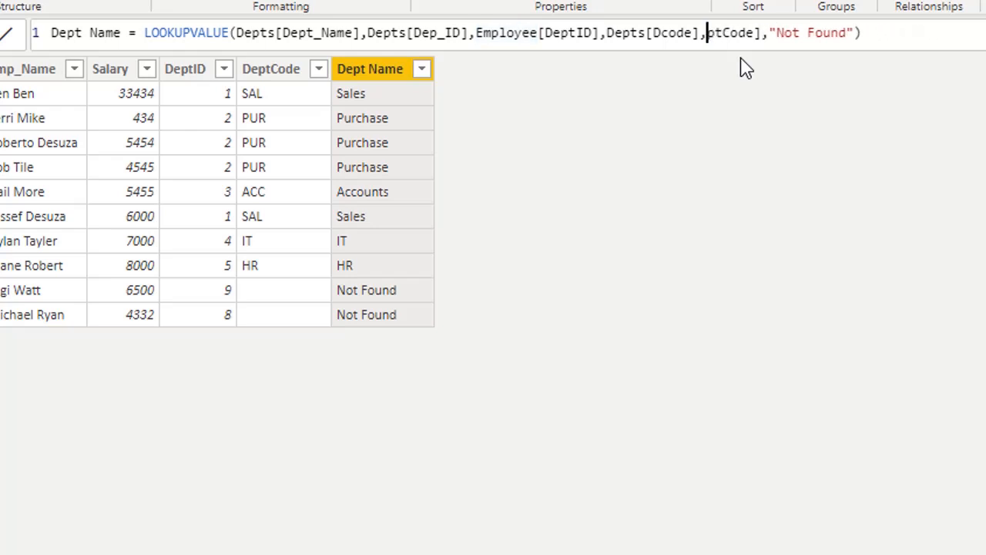
key("Delete")
key("Delete")
key("Delete")
key("Delete")
key("Delete")
key("Delete")
key("Delete")
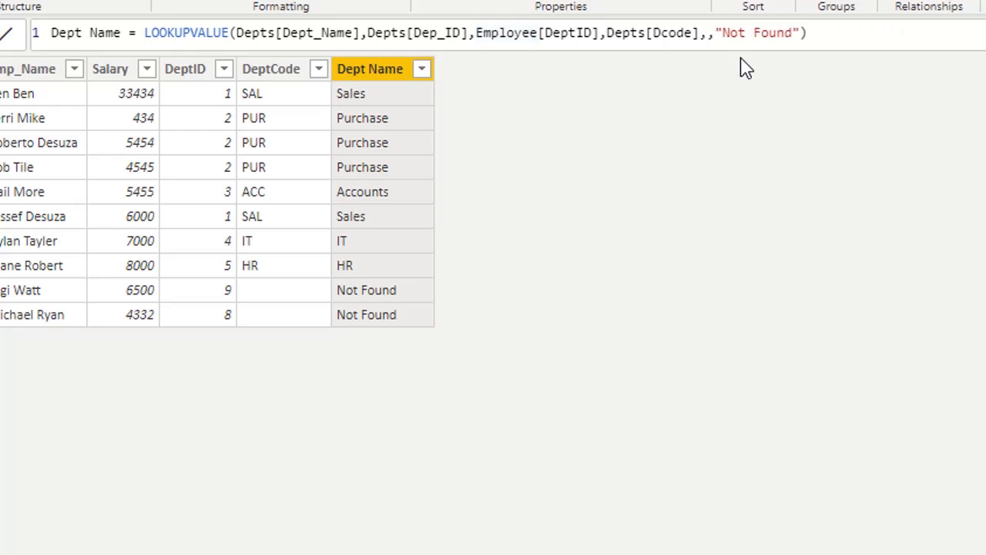
type("\"A")
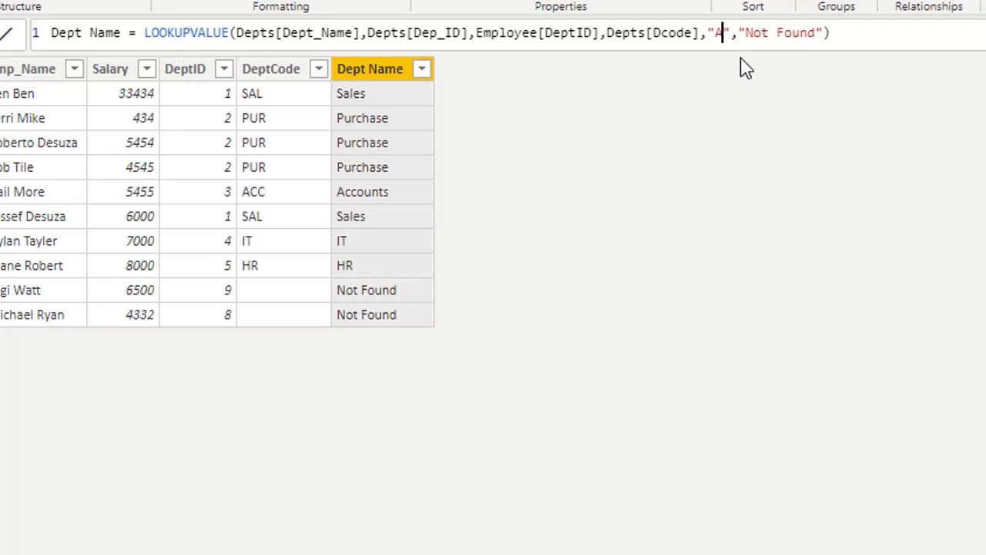
type("BC")
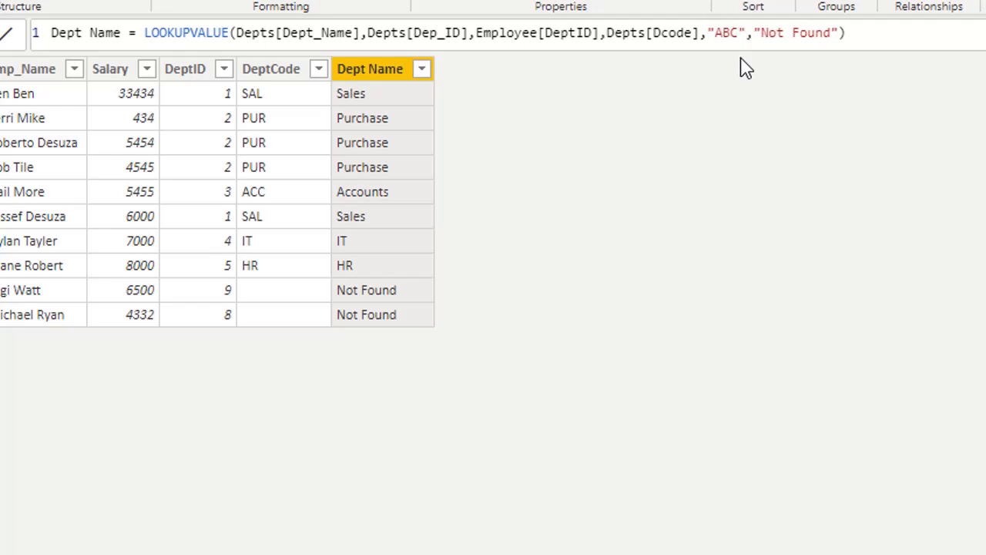
key("Return")
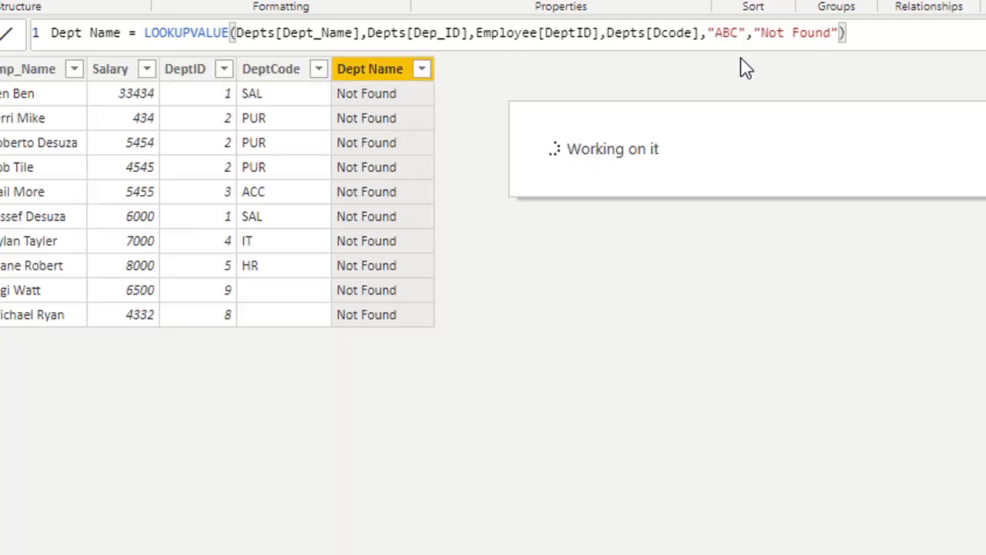